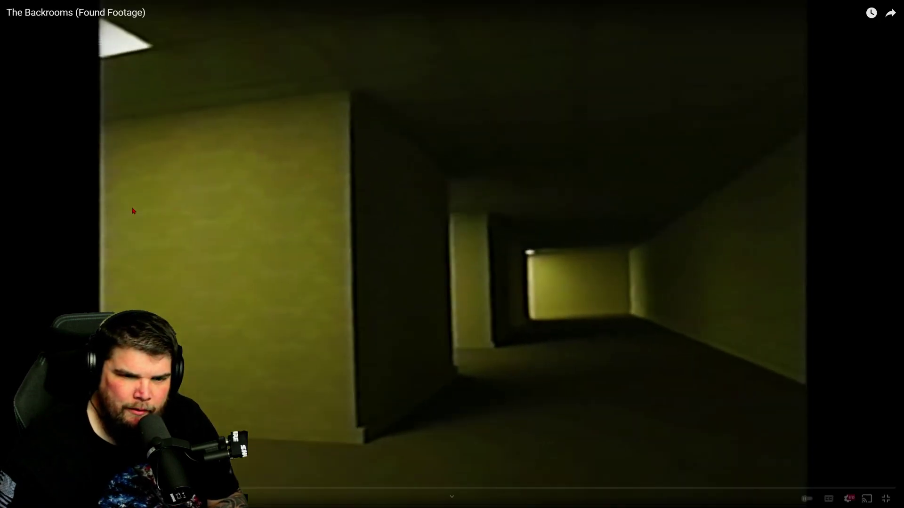
left_click(302, 336)
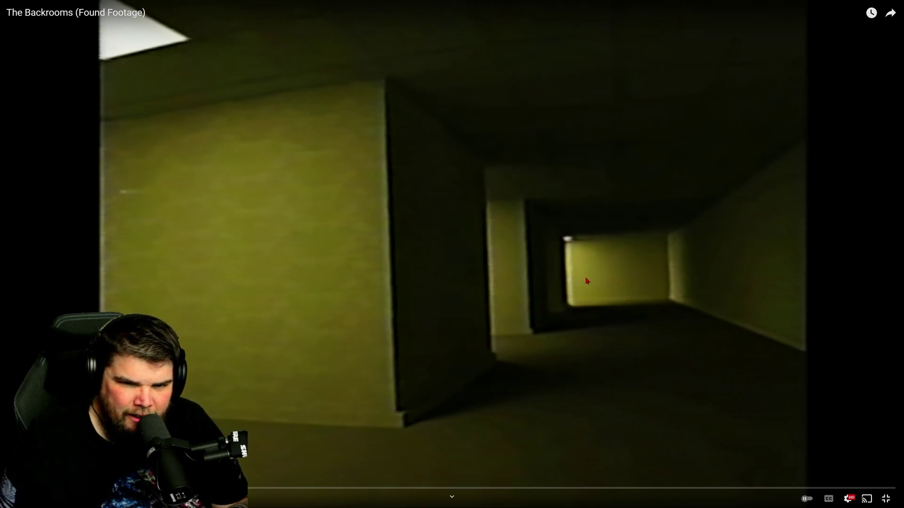